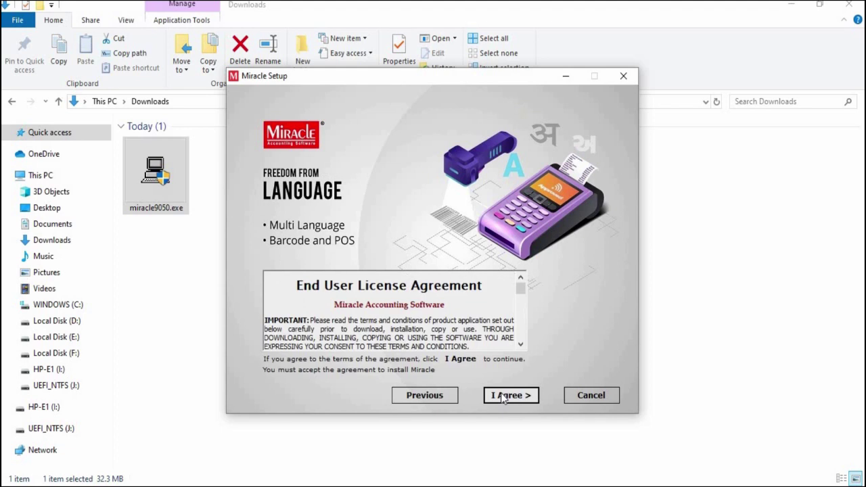
Step: Accept the end user license agreement and set the installation folder to F:\Miracle9050Demo
left_click(504, 398)
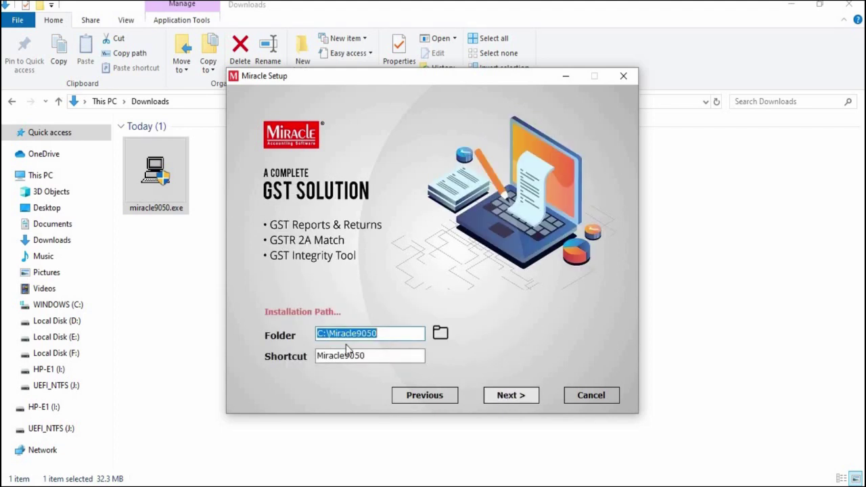
left_click(369, 334)
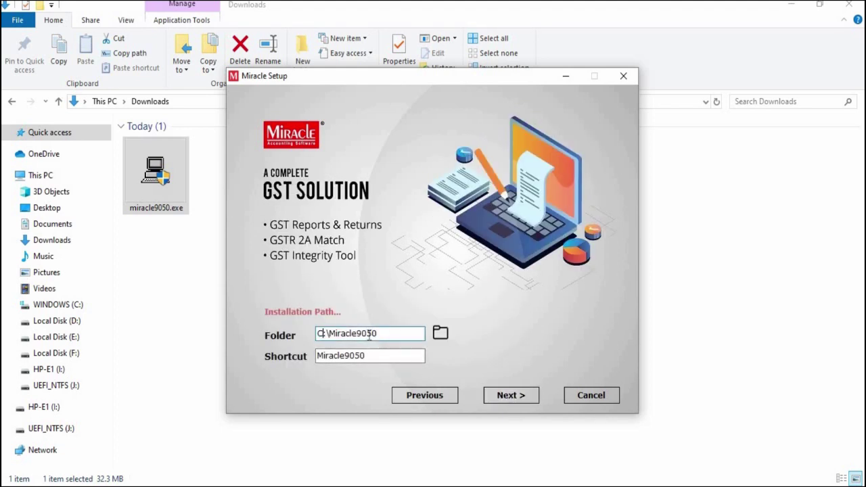
key("BackSpace")
type("F")
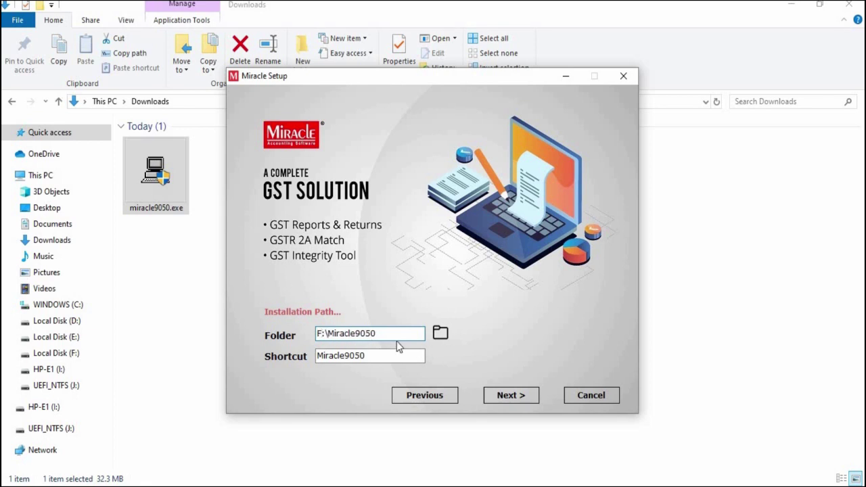
type("Demo")
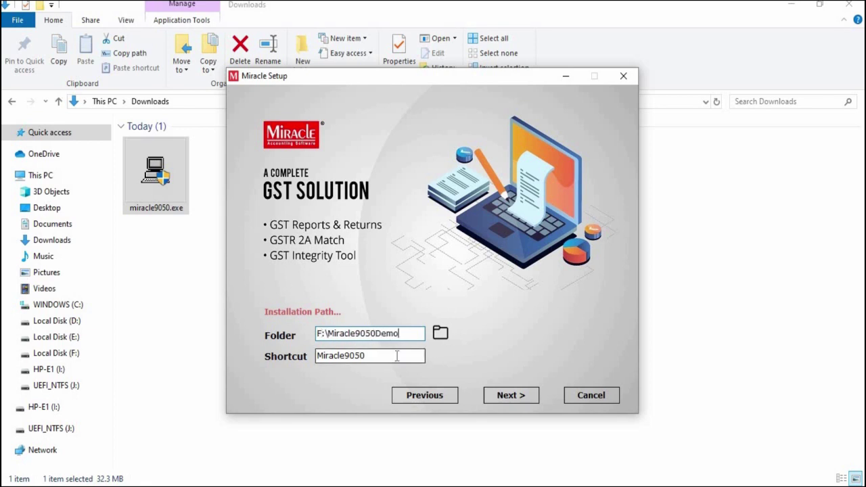
left_click(513, 400)
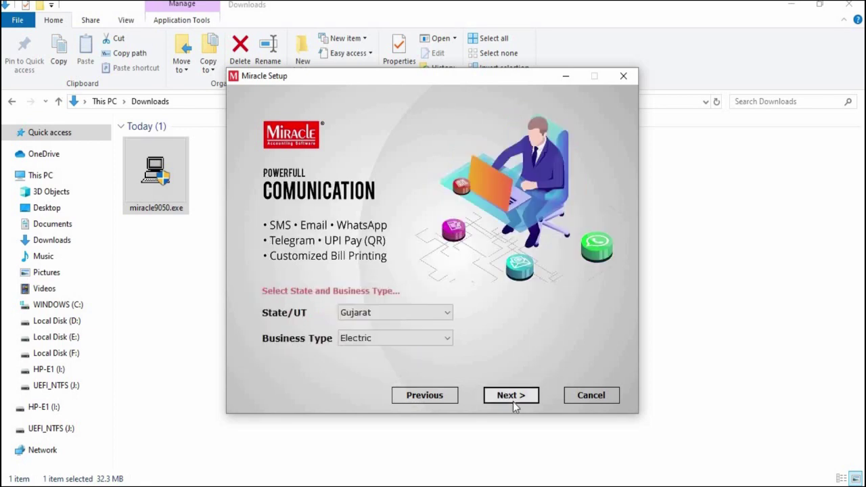
Step: Choose Gujarat as the state and Other as the business type for the installation
left_click(407, 315)
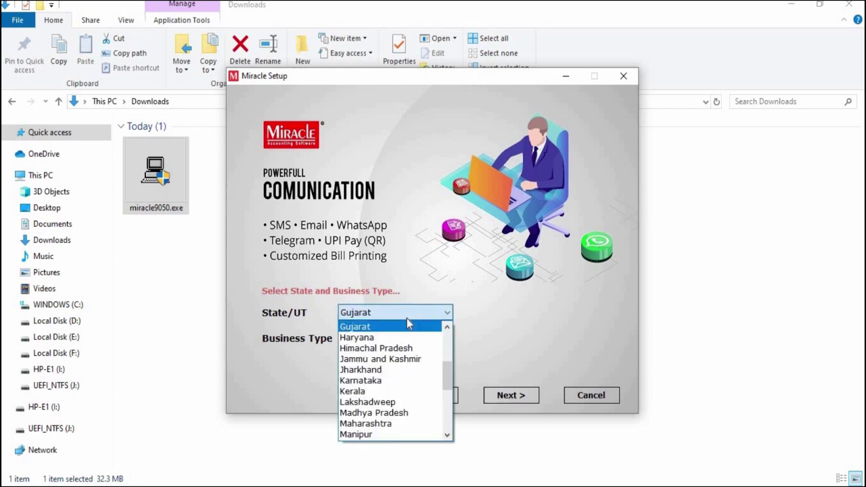
left_click(408, 327)
left_click(449, 340)
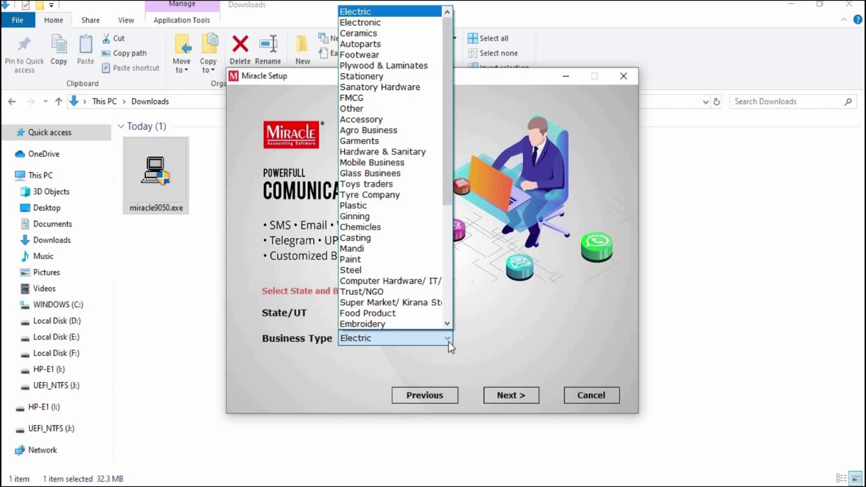
left_click(374, 110)
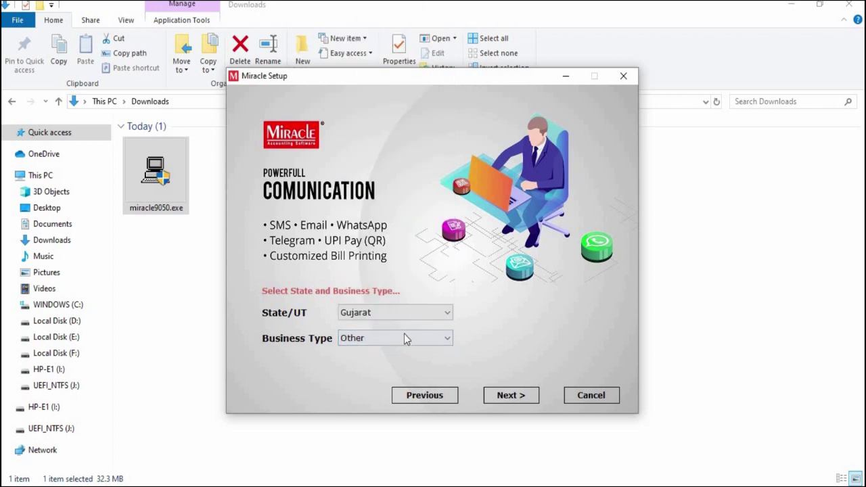
left_click(521, 400)
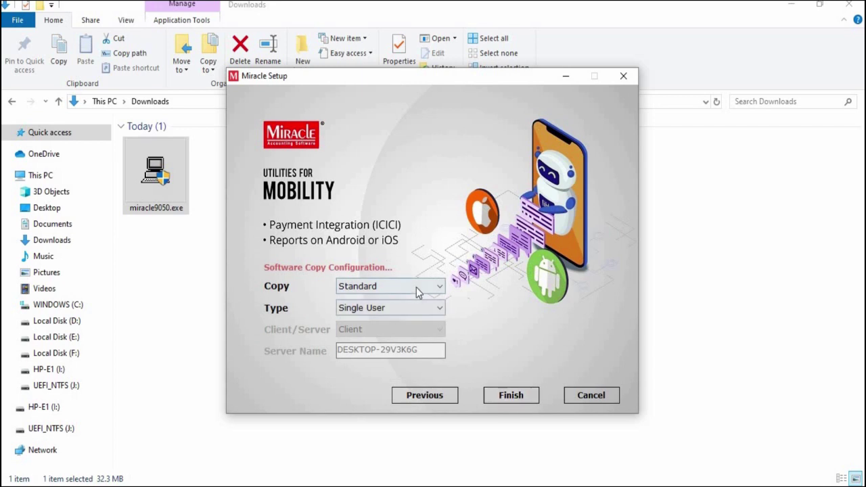
Step: Configure the software copy as Standard for a Single User and finish the installation
left_click(417, 287)
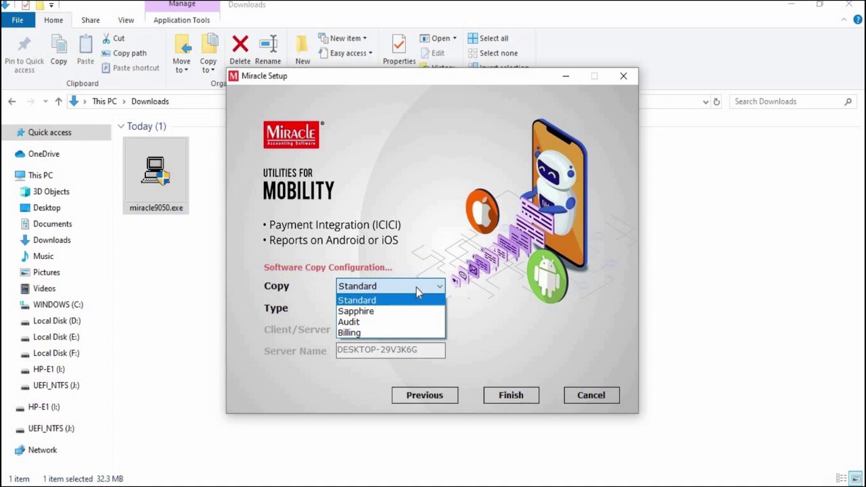
left_click(435, 310)
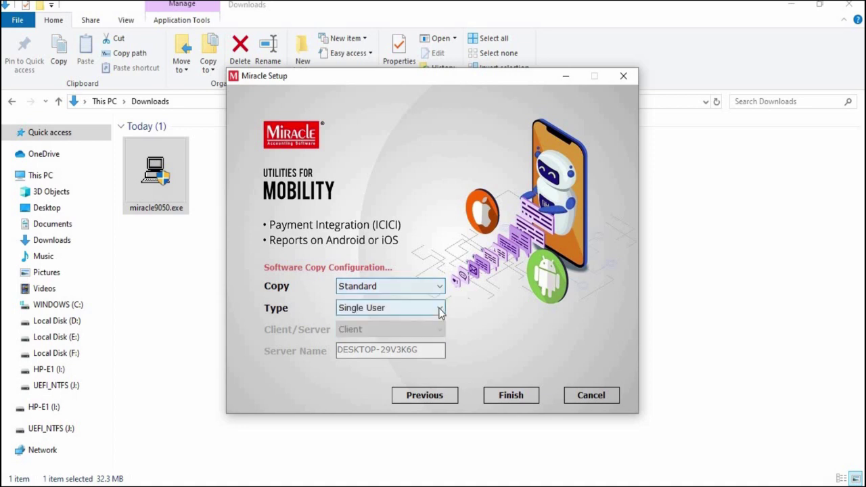
left_click(440, 310)
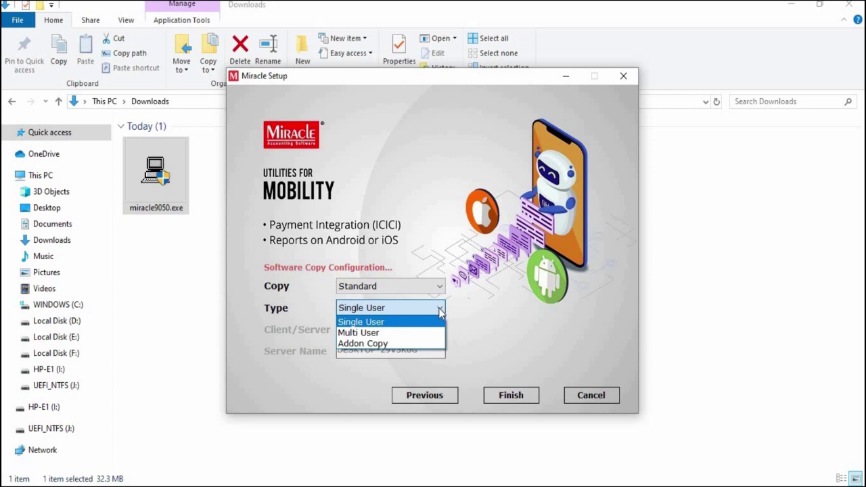
left_click(440, 311)
left_click(519, 398)
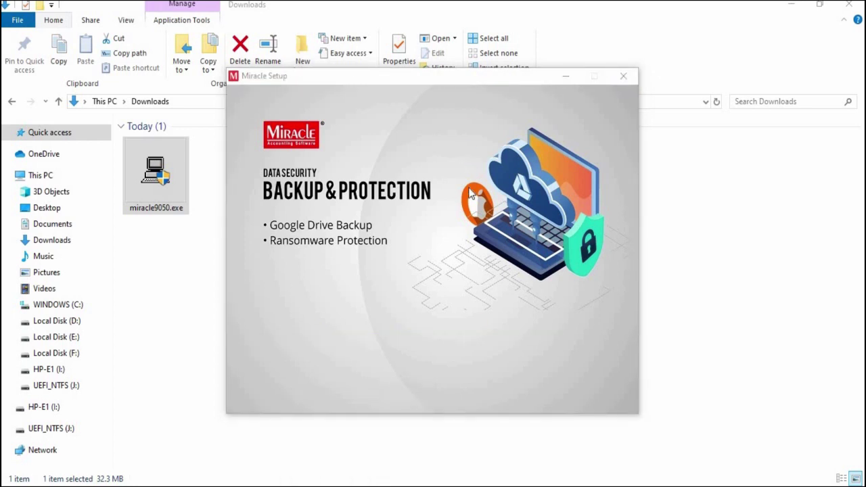
left_click(538, 291)
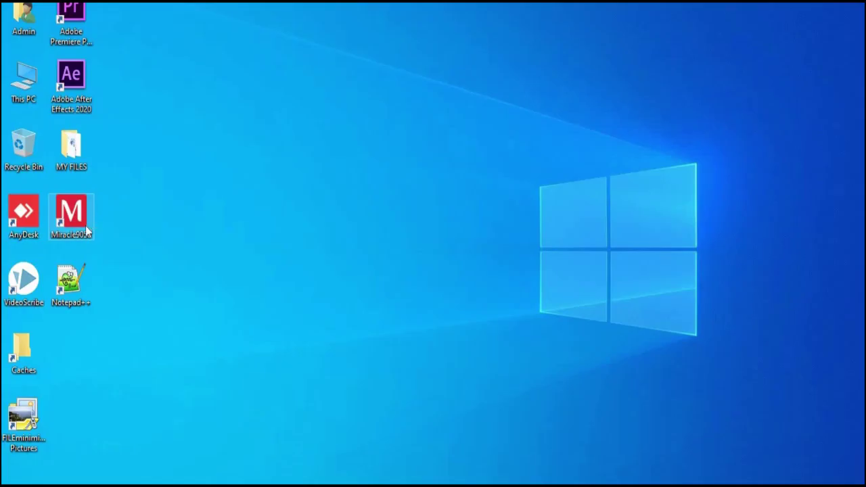
Step: Launch the installed Miracle accounting software and open the company Welcome To Miracle (GST)
double_click(86, 231)
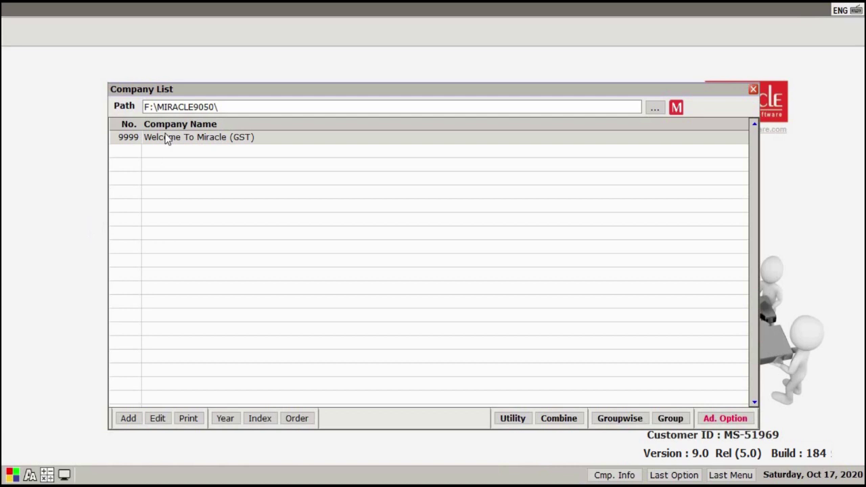
double_click(167, 138)
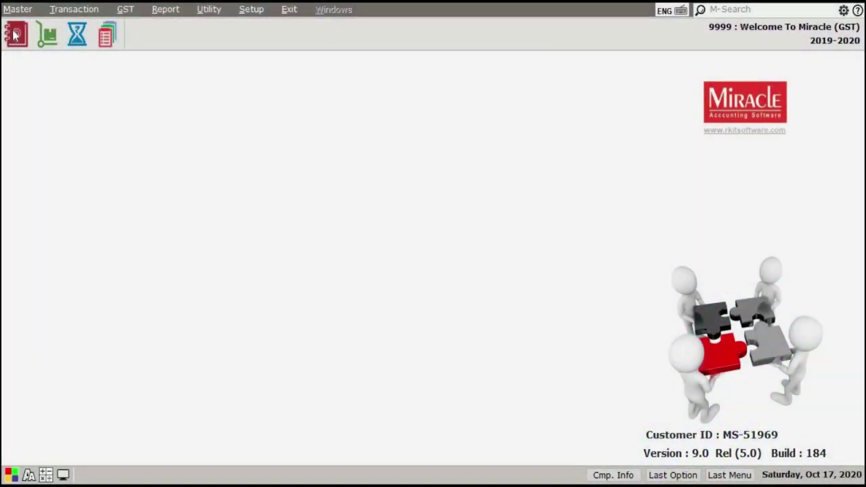
Step: Review the master options from Account, Group, GST and Product through Other Info, Change Year and Change Company
left_click(18, 8)
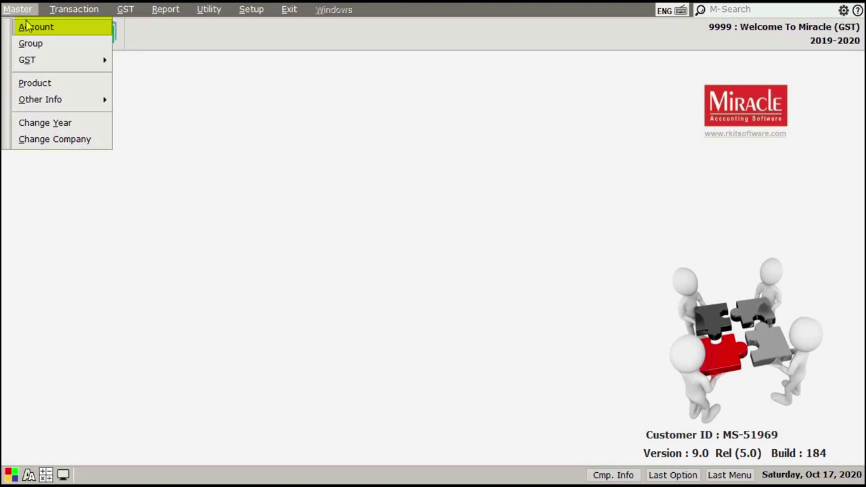
key("Down")
key("Down")
key("Down")
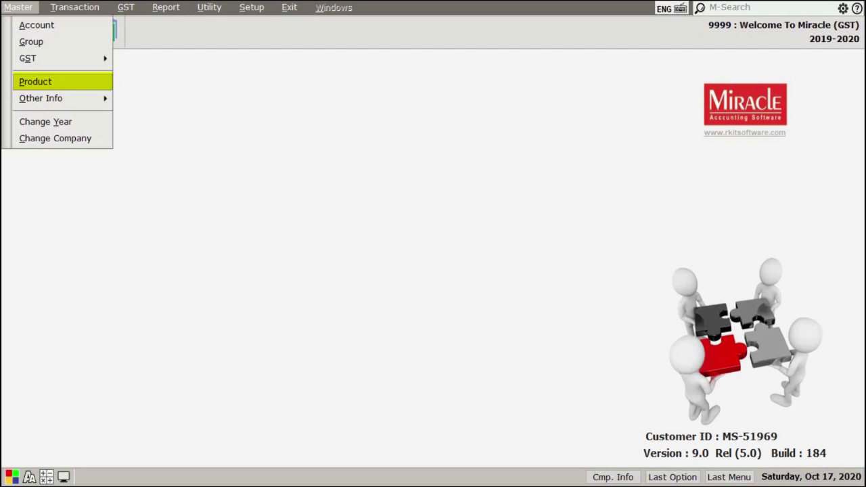
key("Down")
key("Right")
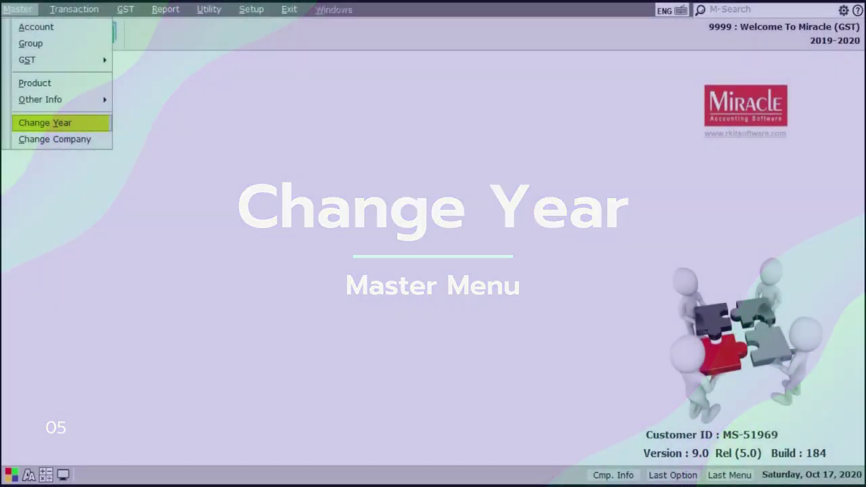
key("Down")
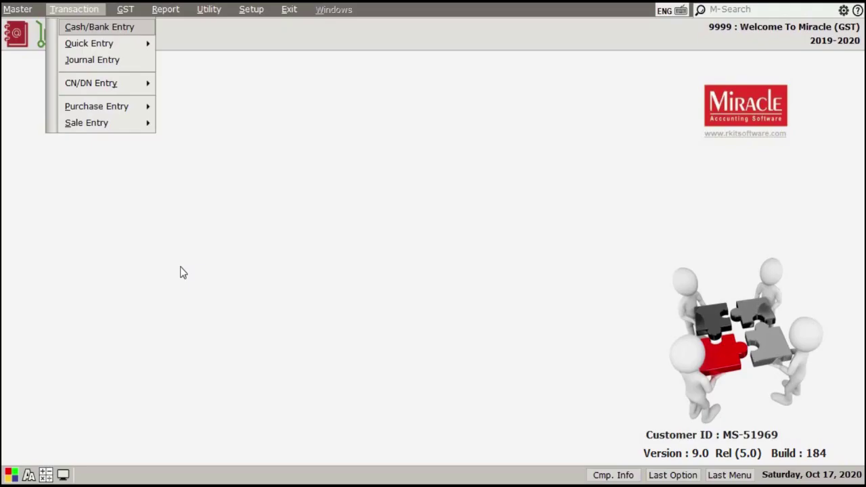
Step: Open the cash/bank entry and go through its voucher types from Bank Payment to Contra
key("Return")
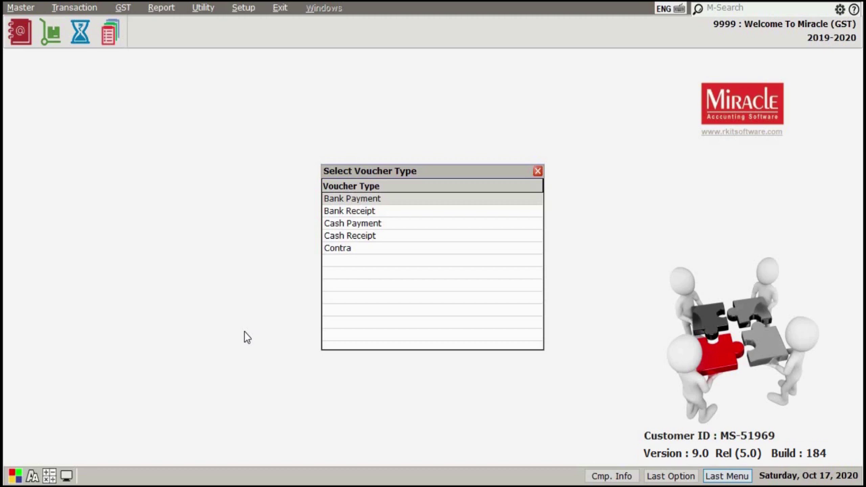
key("Down")
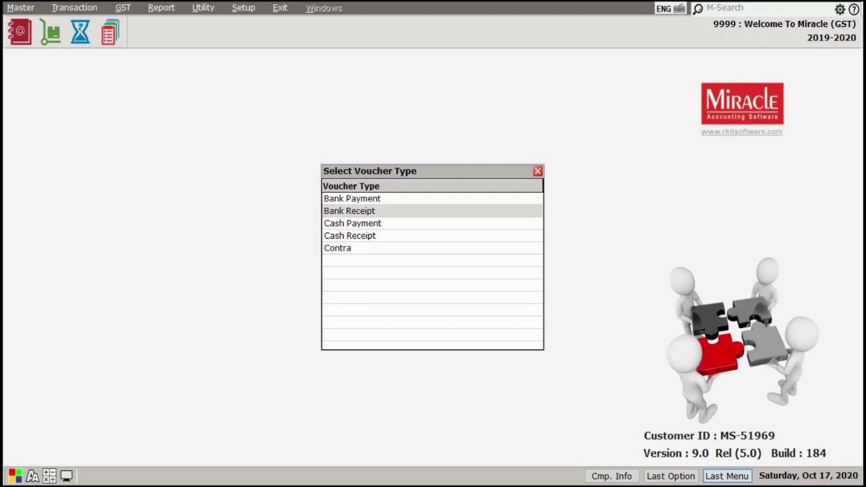
key("Down")
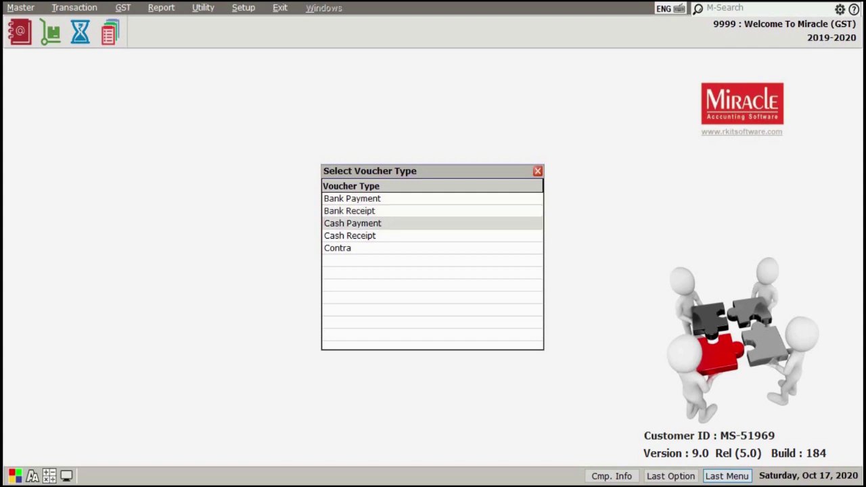
key("Down")
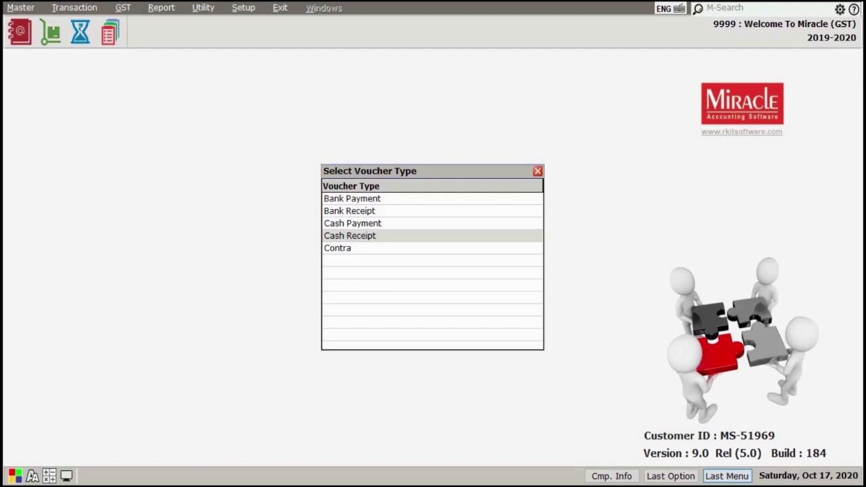
key("Down")
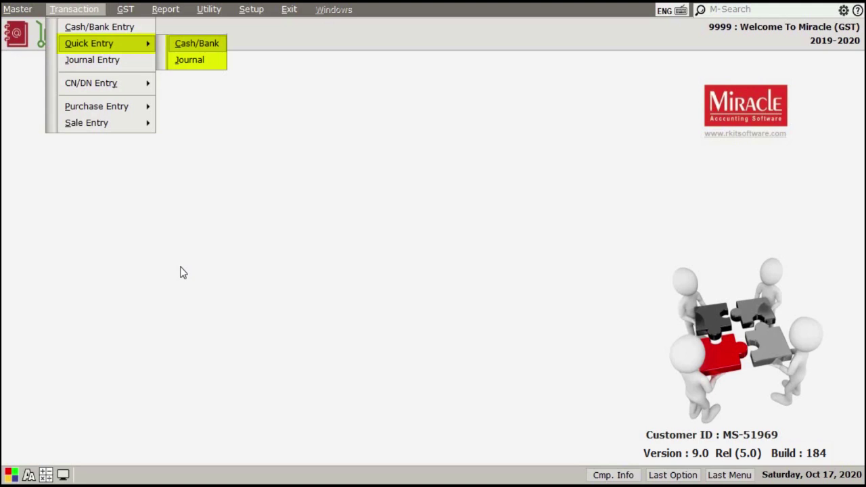
Step: Review the remaining transaction options: quick, journal and CN/DN entries, plus the purchase and sale entries for invoices and returns
key("Down")
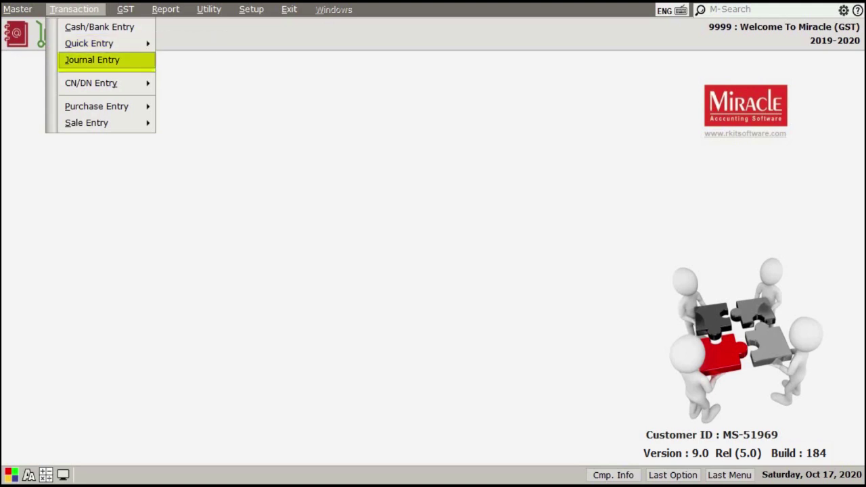
key("Down")
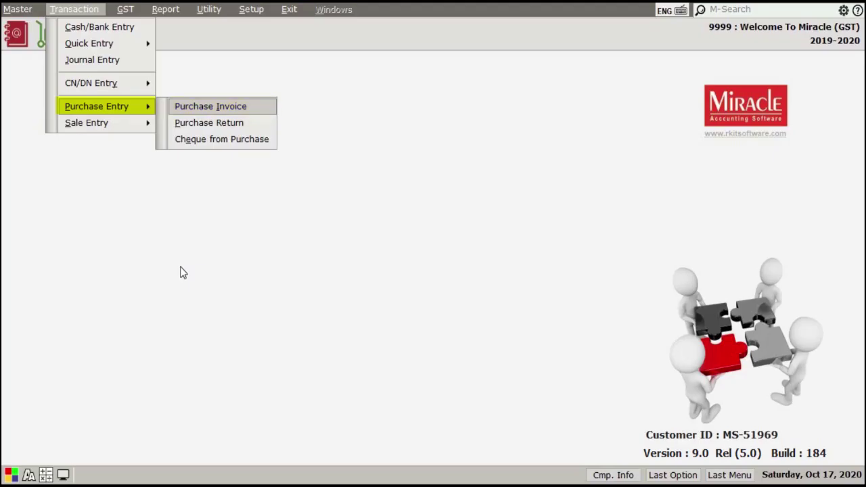
key("Down")
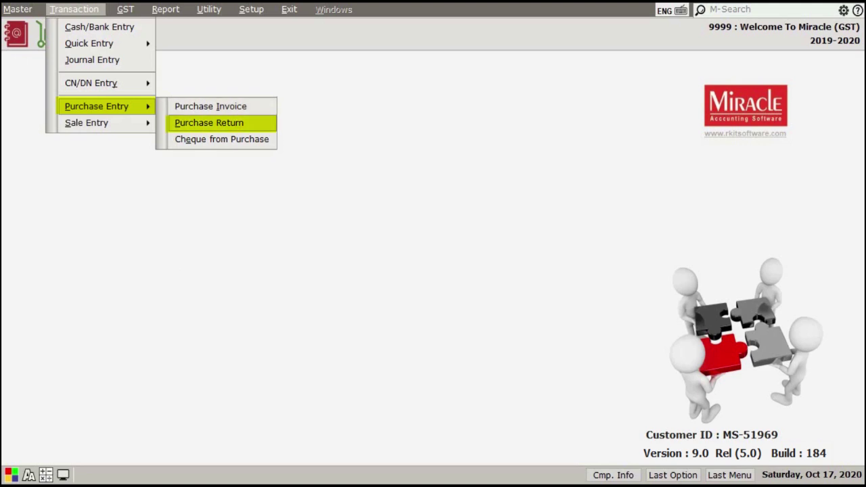
key("Left")
key("Down")
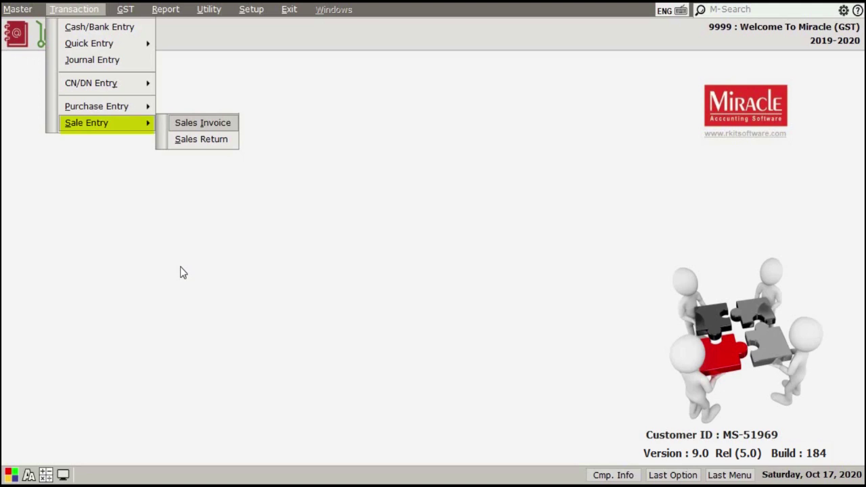
key("Right")
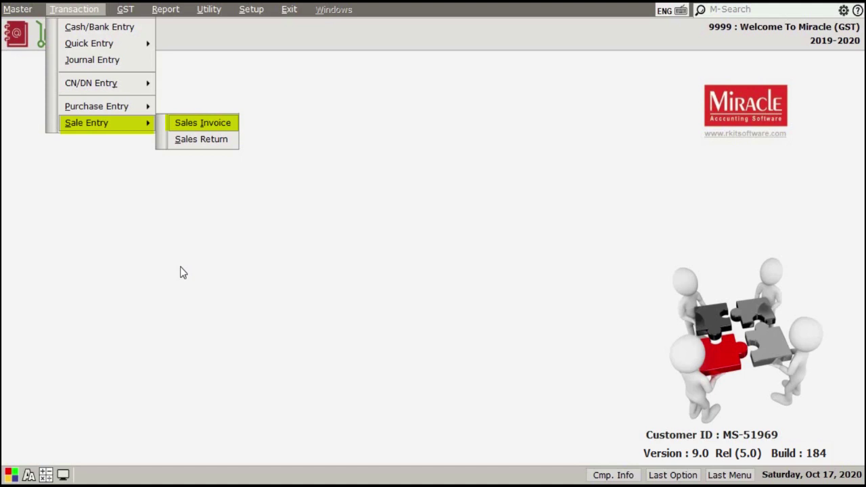
key("Down")
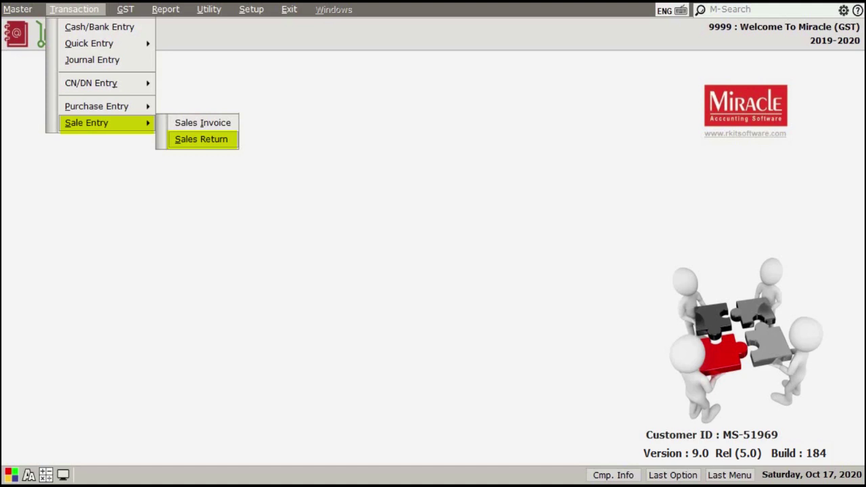
left_click(181, 267)
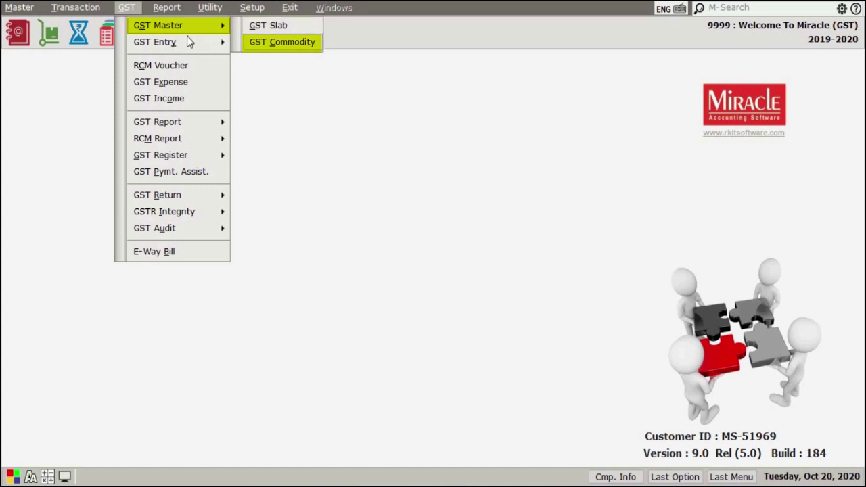
Step: Review the GST entry types from Bank Payment to Journal Entry, plus the RCM Voucher, GST Expense and GST Income options
mouse_move(208, 42)
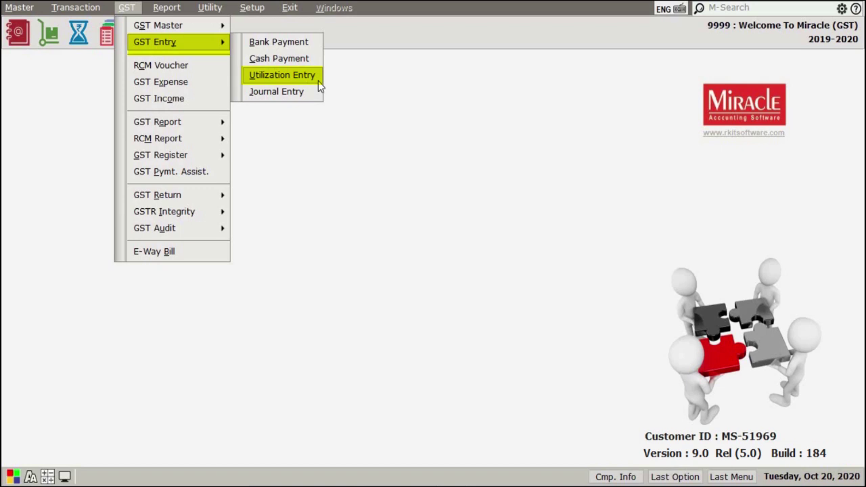
key("Down")
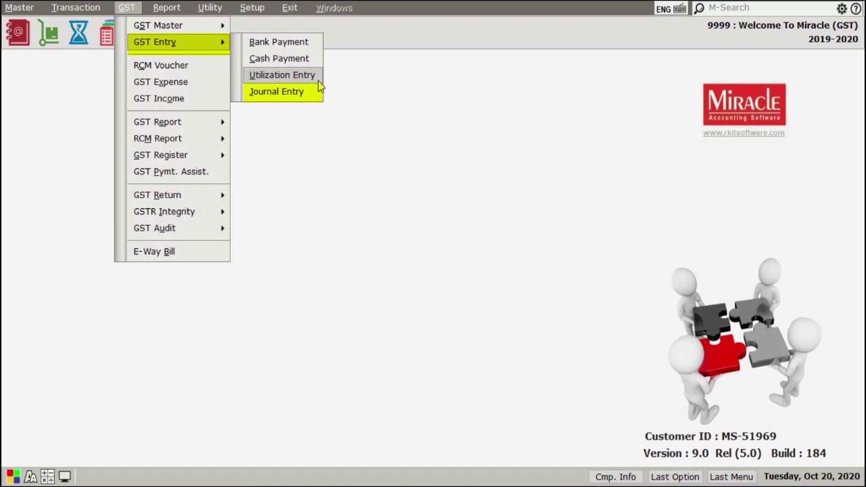
left_click(222, 70)
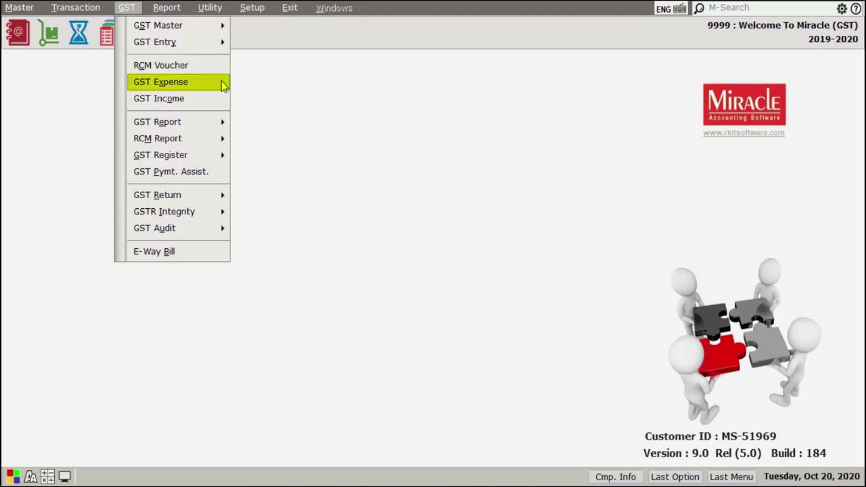
key("Down")
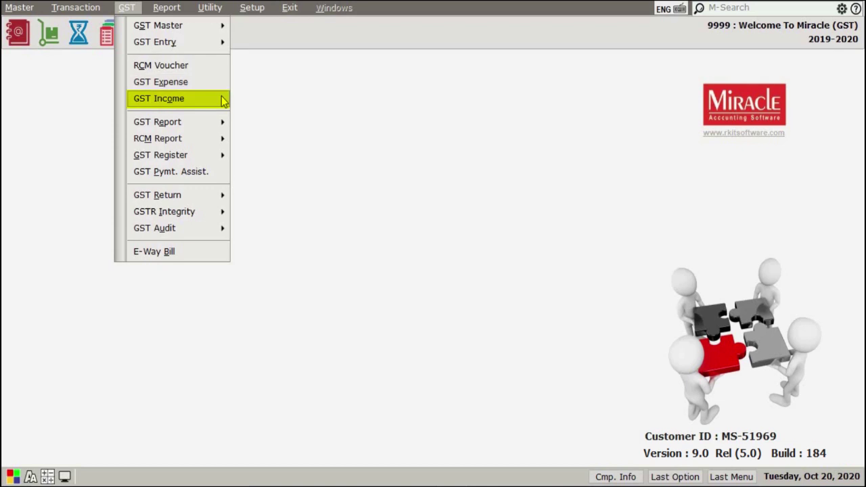
Step: Review the GST and RCM reports, GST registers, payment assistant, returns, GSTR integrity checks and GST audit options
mouse_move(219, 129)
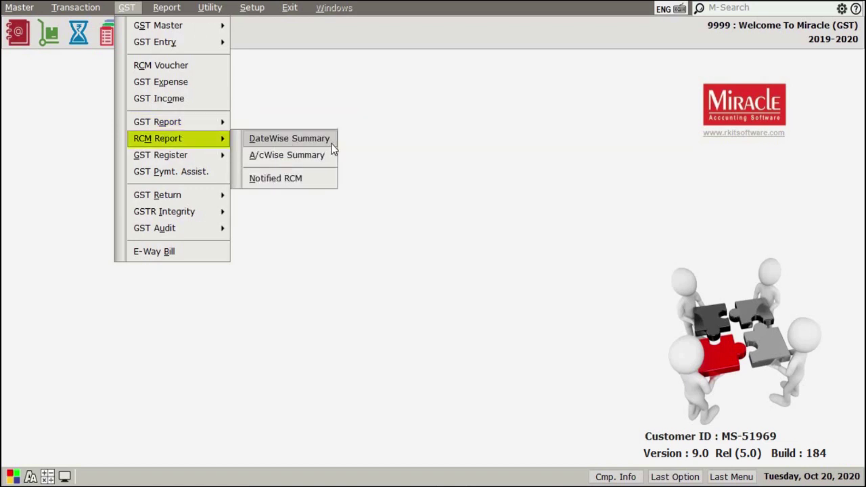
mouse_move(203, 158)
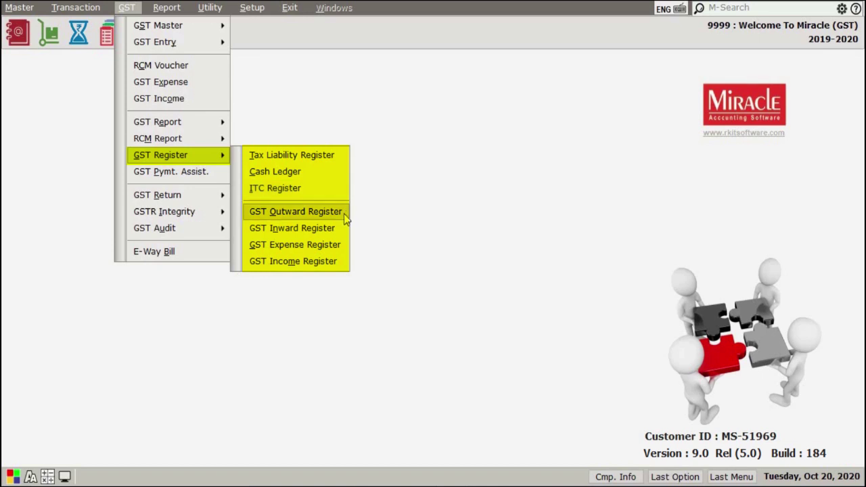
left_click(217, 174)
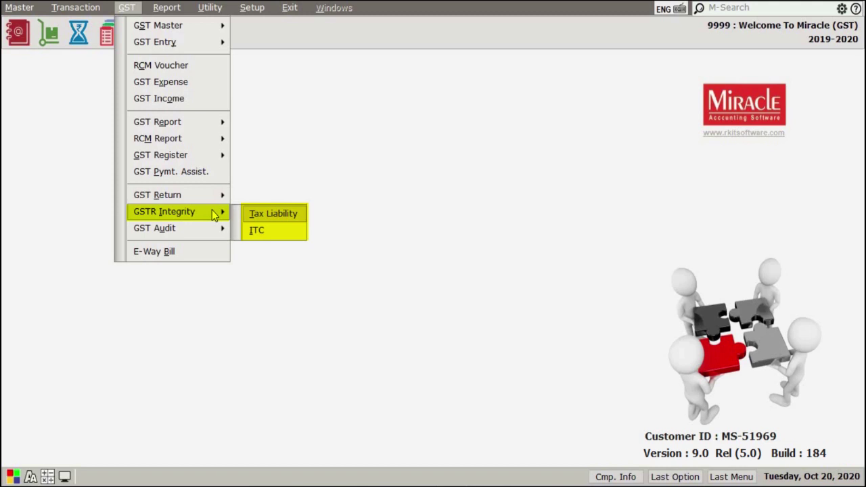
mouse_move(222, 229)
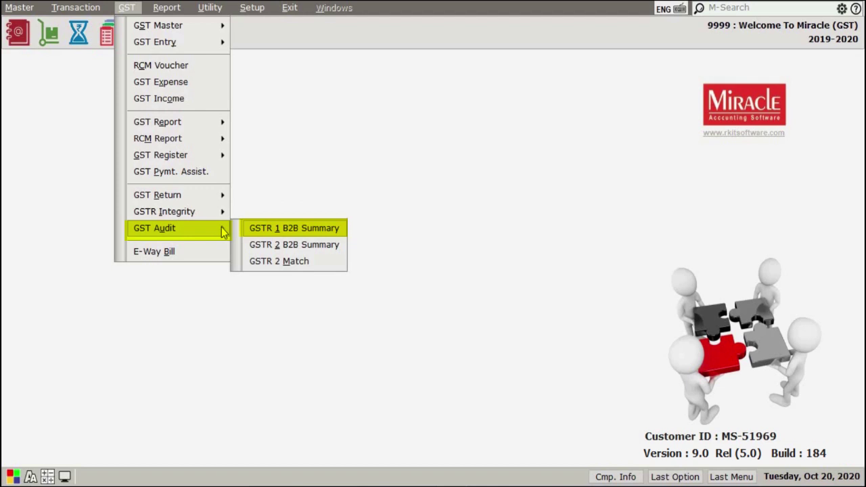
key("Down")
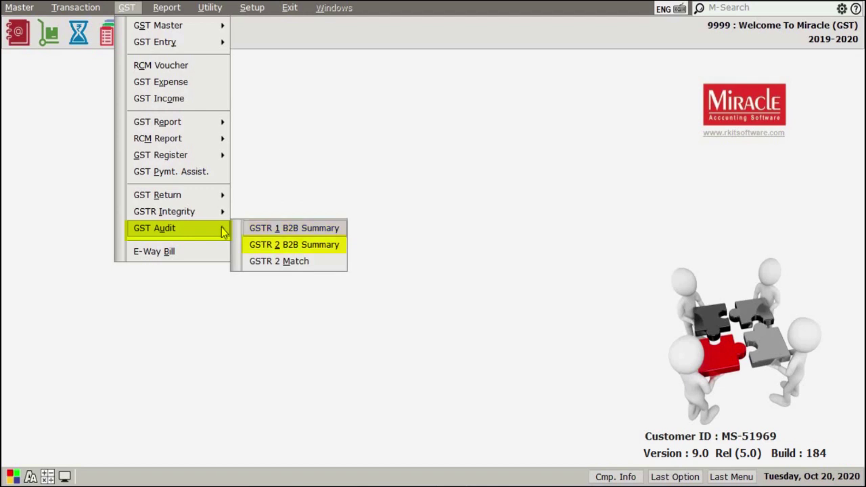
key("Down")
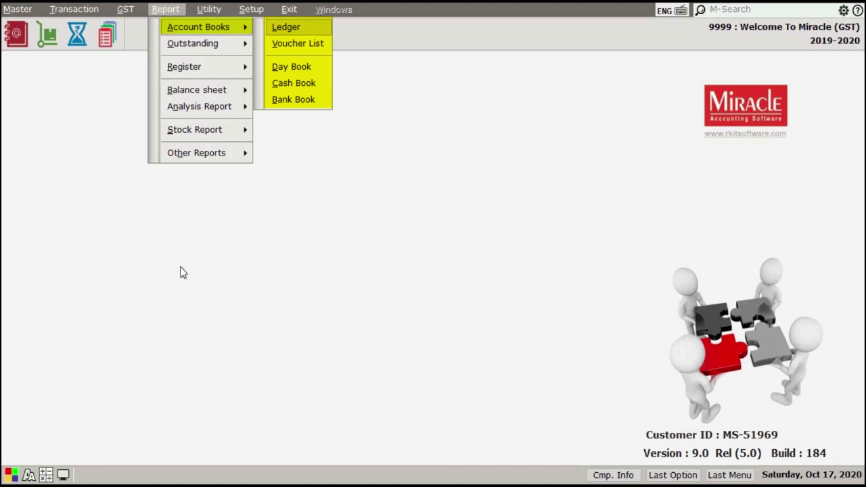
Step: Review the outstanding receivable and payable reports and the sales, purchase, credit note and debit note registers
key("Left")
key("Down")
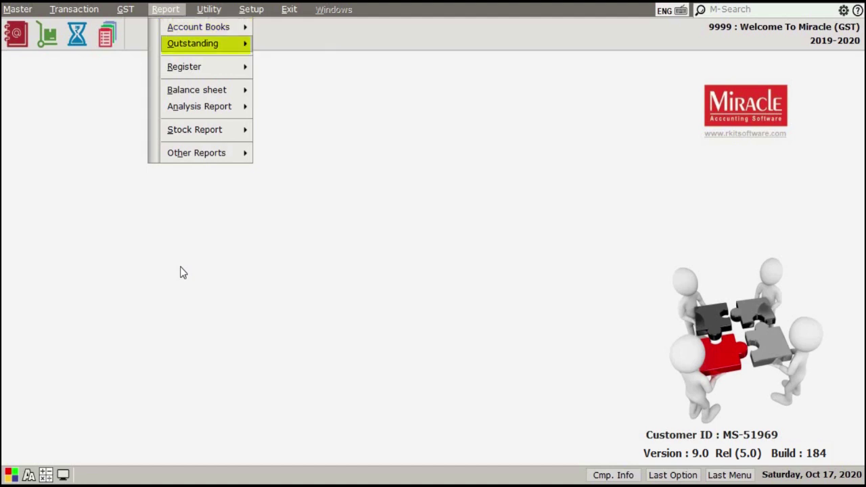
key("Right")
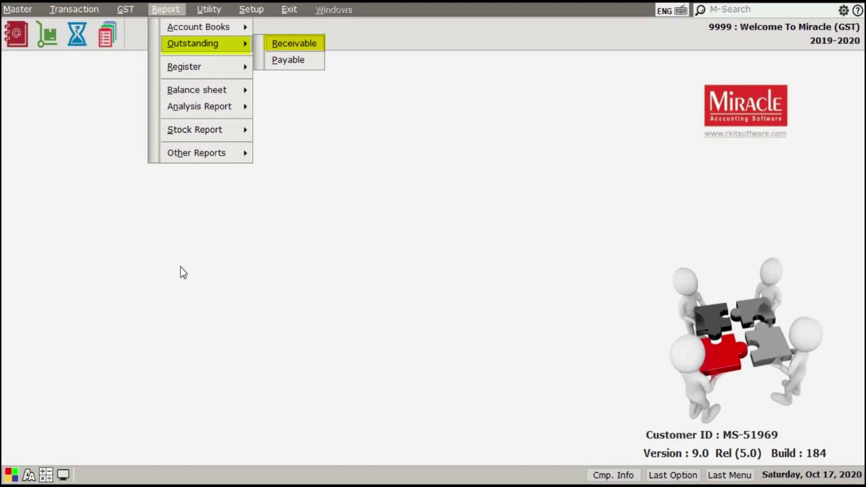
key("Down")
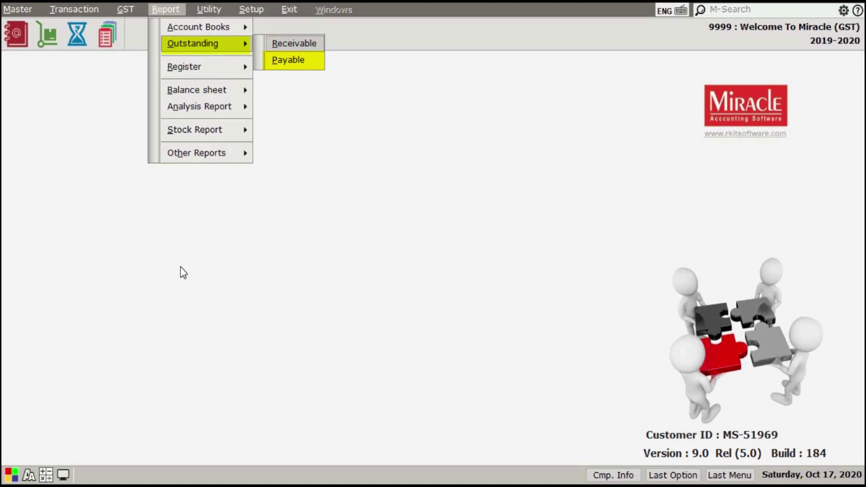
key("Left")
key("Down")
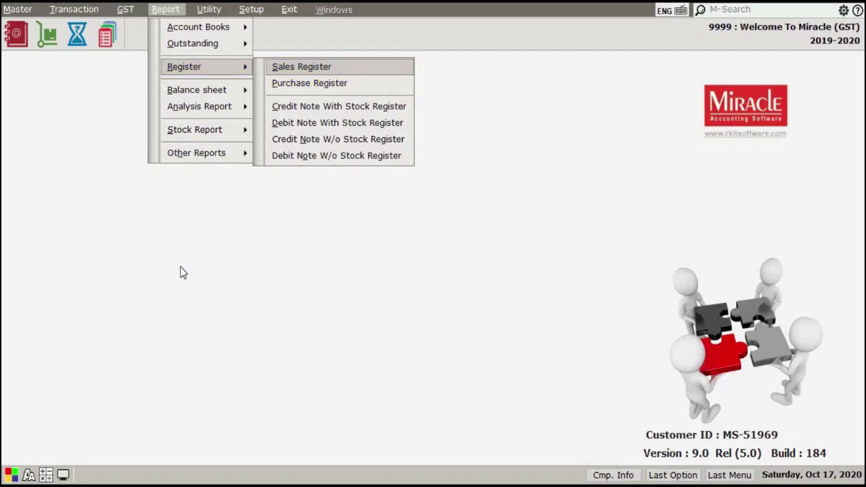
Step: Go through the balance sheet reports: Trial balance, Trading Account, P&L Statement, Balance sheet and Trading + P & L
key("Left")
key("Down")
key("Right")
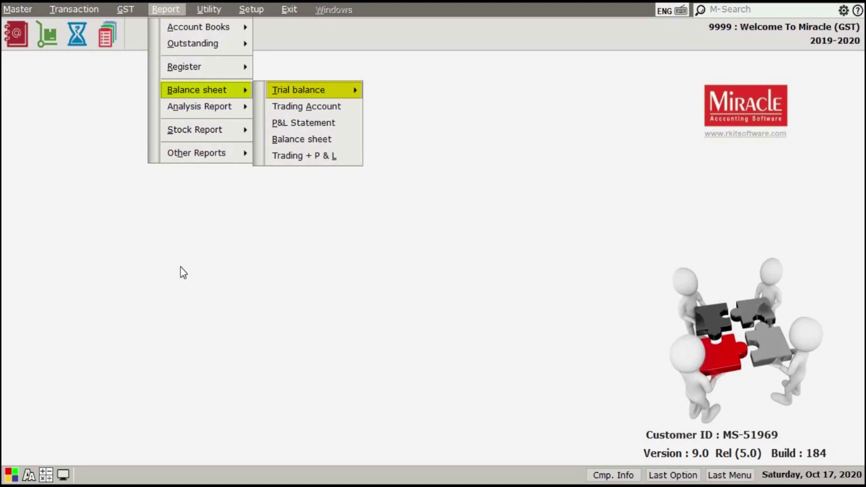
key("Down")
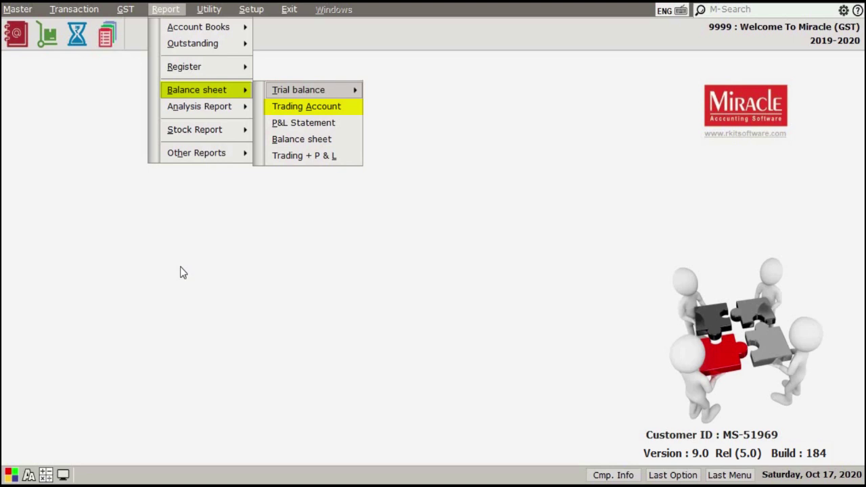
key("Down")
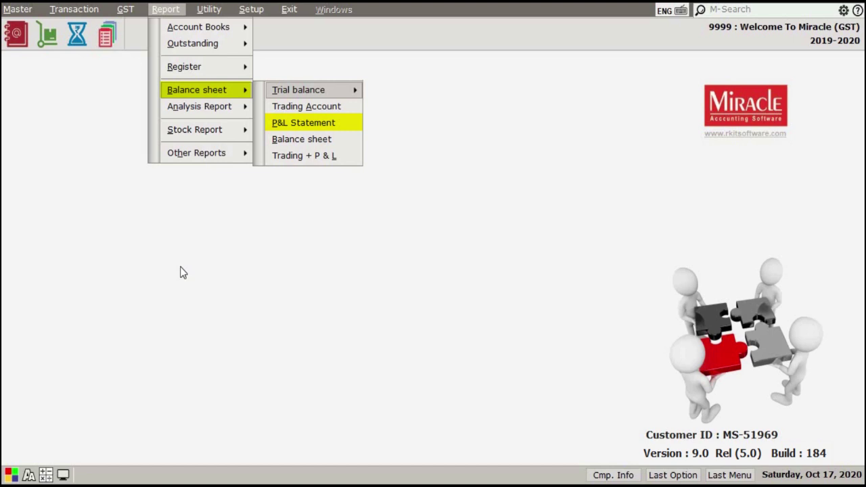
key("Down")
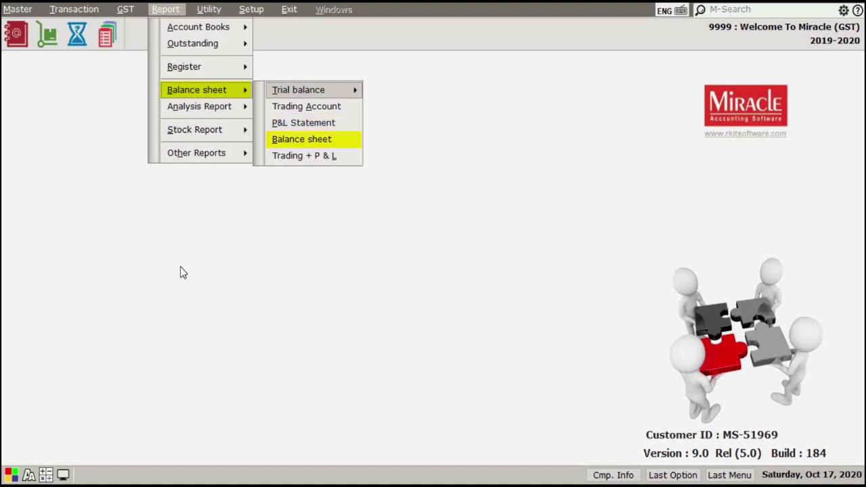
key("Down")
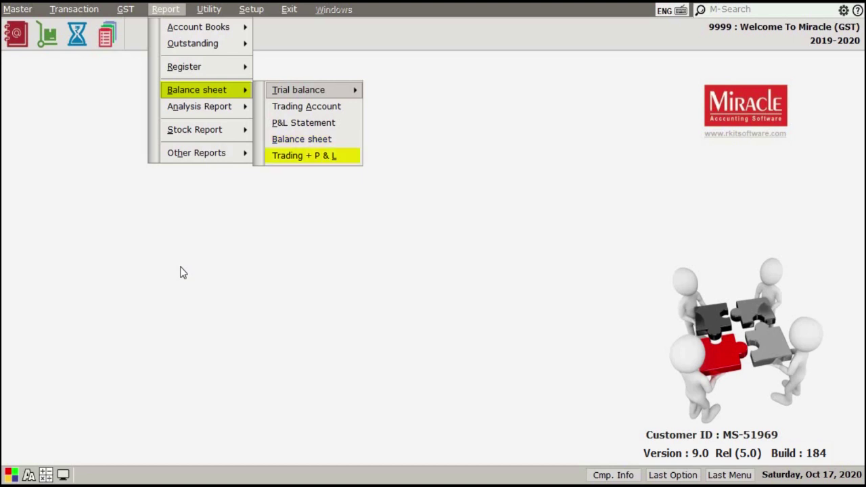
key("Return")
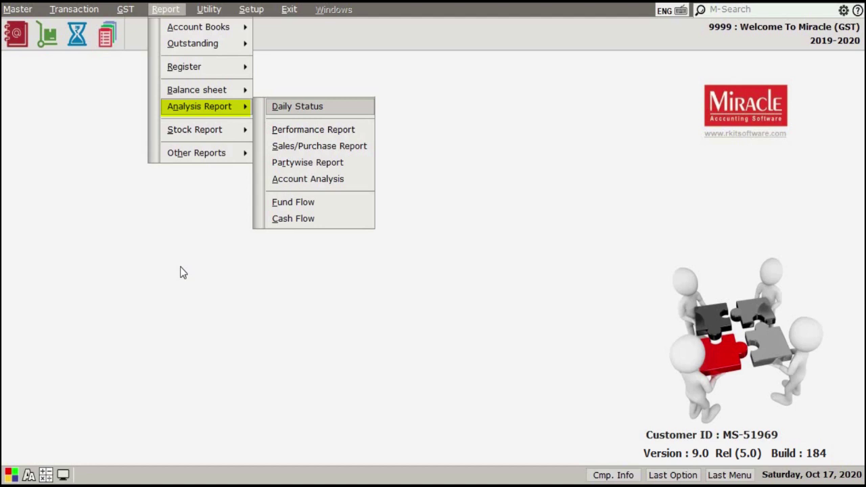
Step: Review the analysis and stock reports, and the other reports from Interest Report through E-Mail Report to Cancel Voucher Report
key("Right")
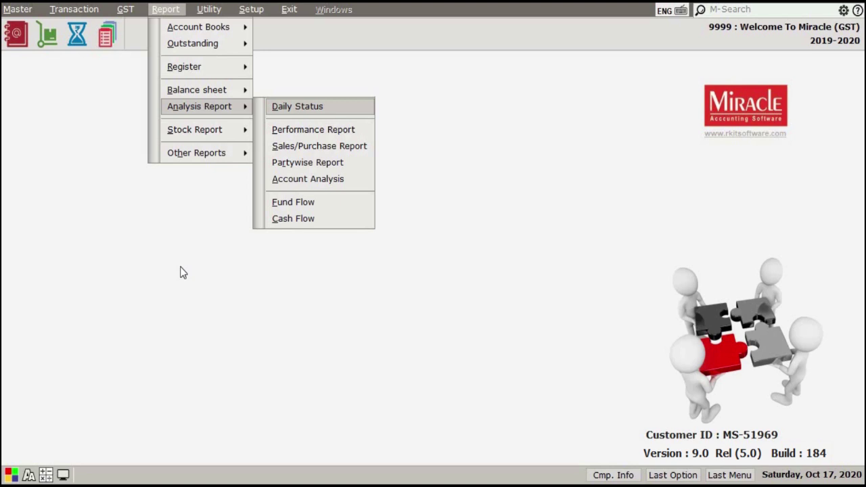
key("Left")
key("Down")
key("Right")
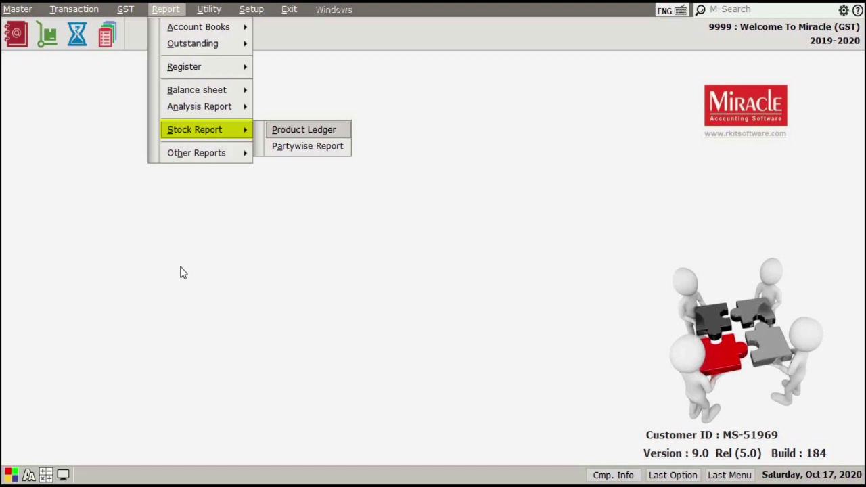
key("Down")
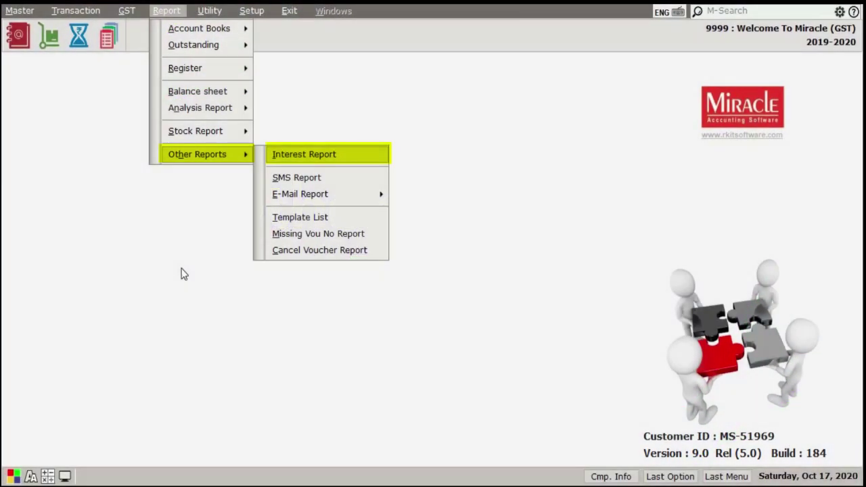
key("Down")
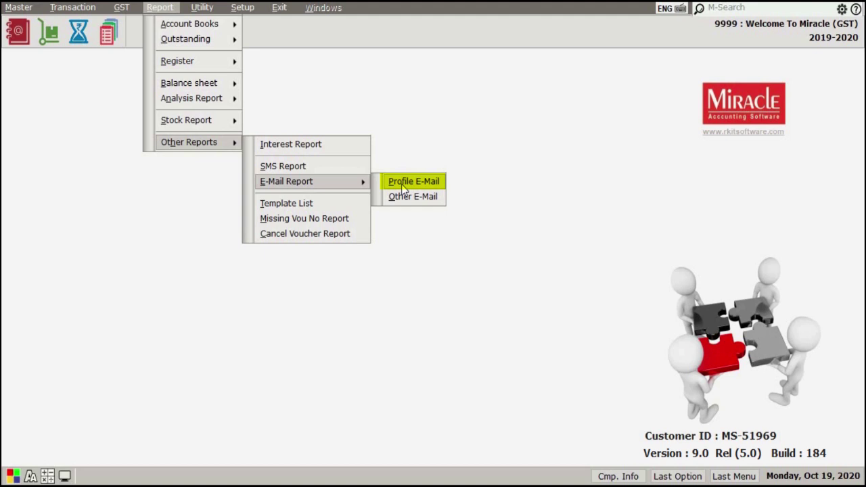
key("Down")
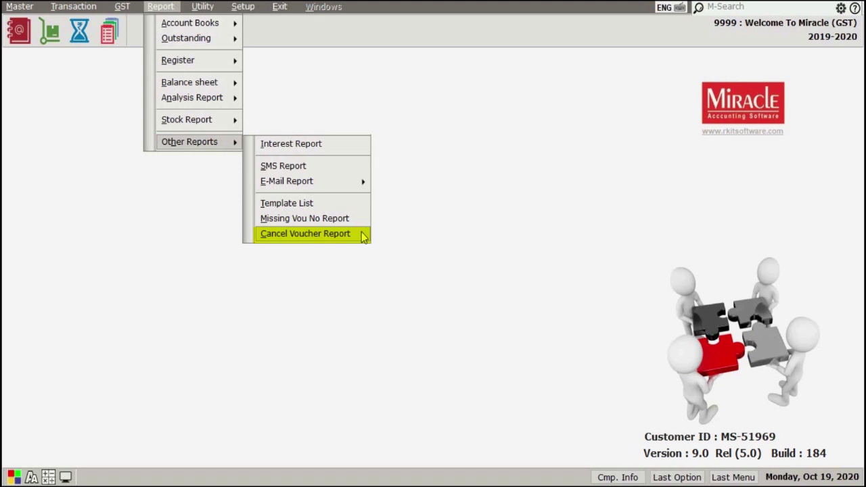
Step: Review the system utilities Backup, Indexing and Reposting, along with the Voucher Import option
key("Right")
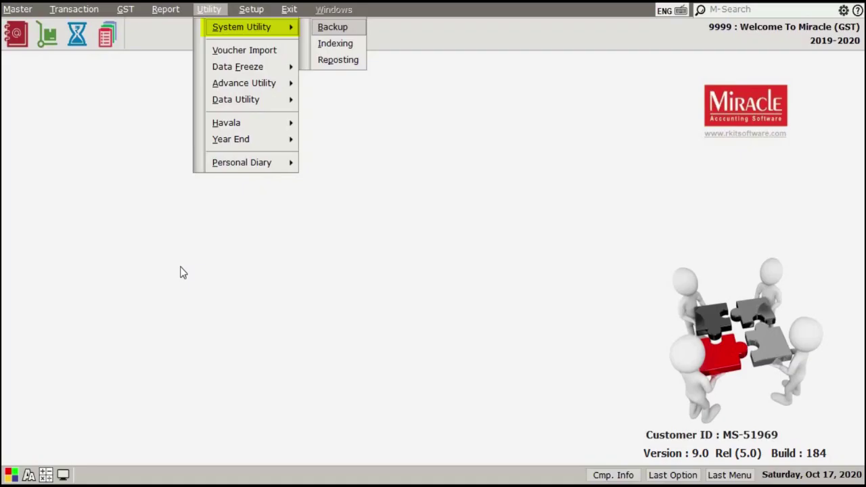
key("Right")
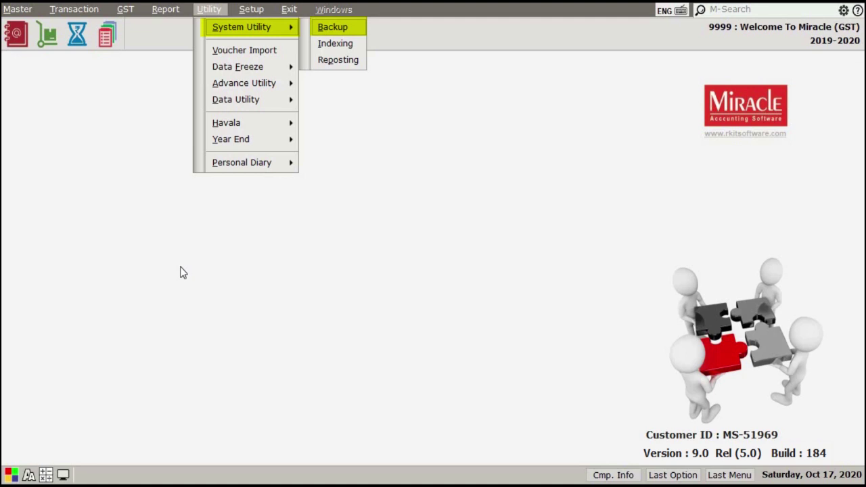
key("Left")
key("Down")
key("Down")
Step: Review the data and GST freeze and unfreeze options, then the Data Utility, Havala and Year End utilities
key("Right")
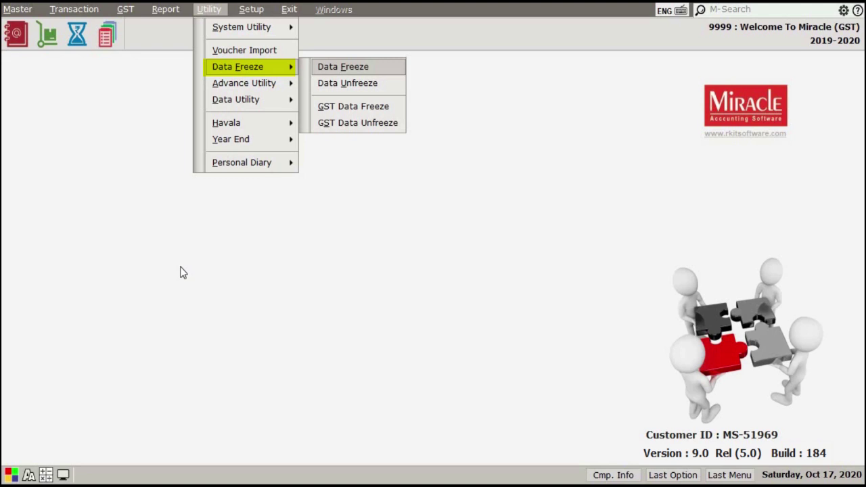
key("Down")
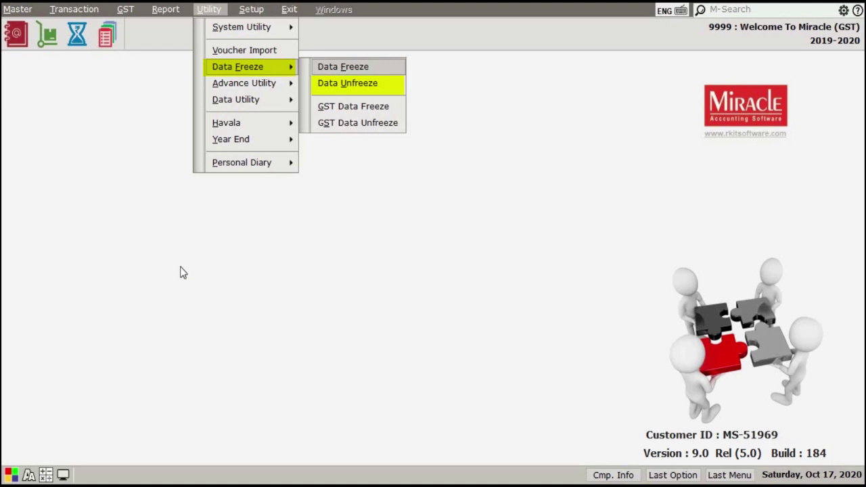
key("Down")
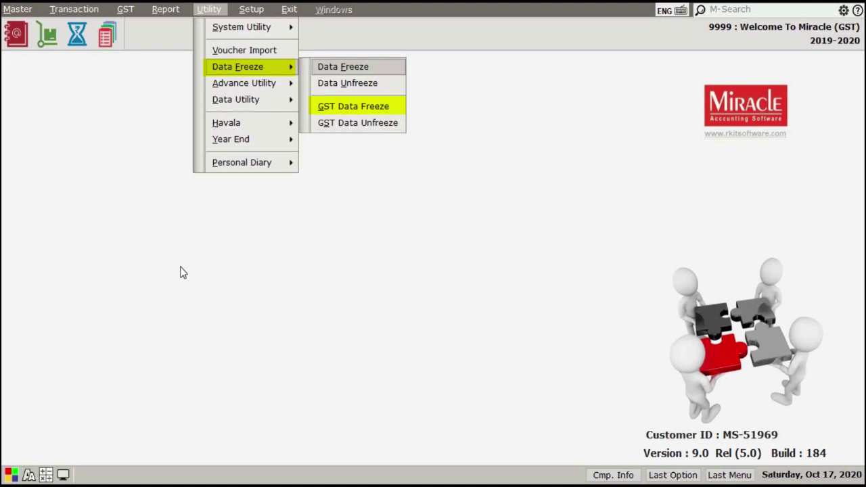
key("Down")
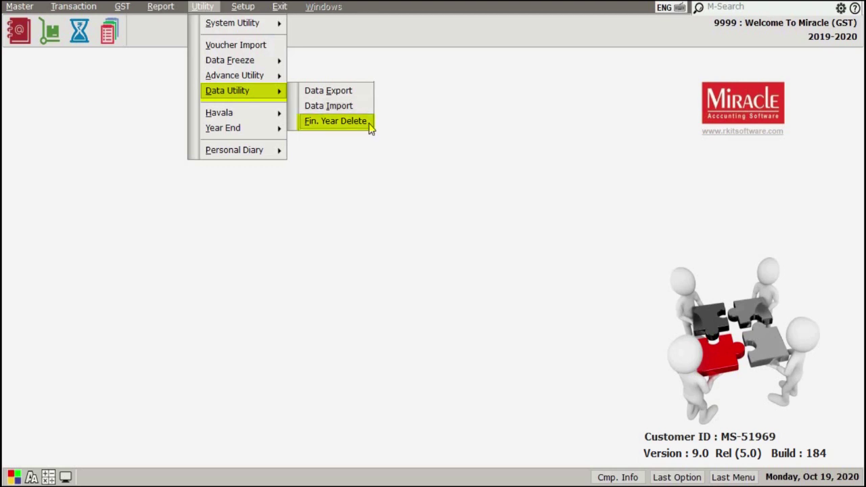
mouse_move(230, 113)
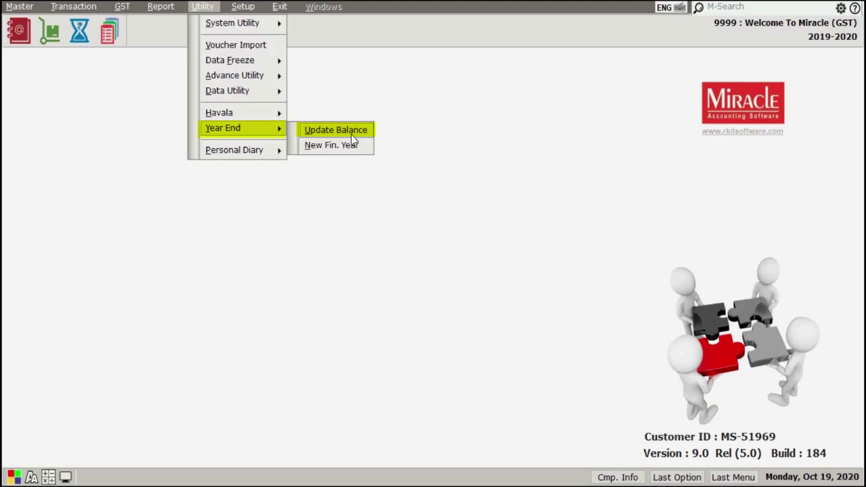
key("Down")
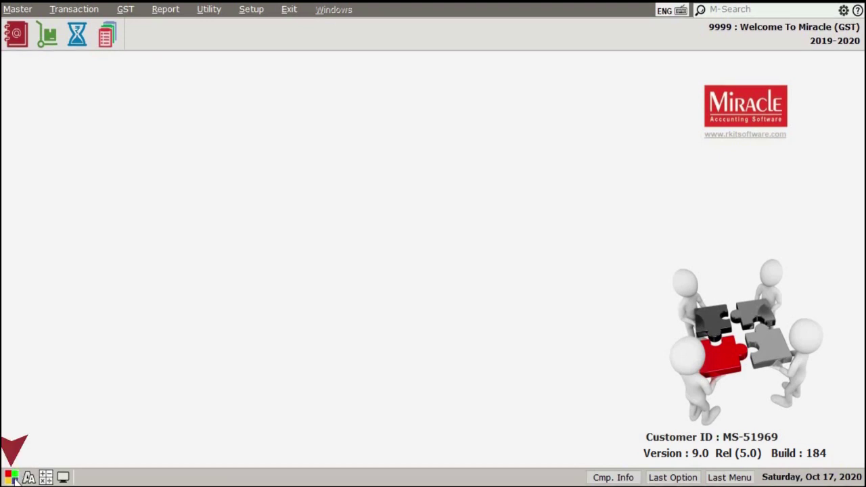
Step: Display the available colour themes and close them again without choosing one
left_click(13, 476)
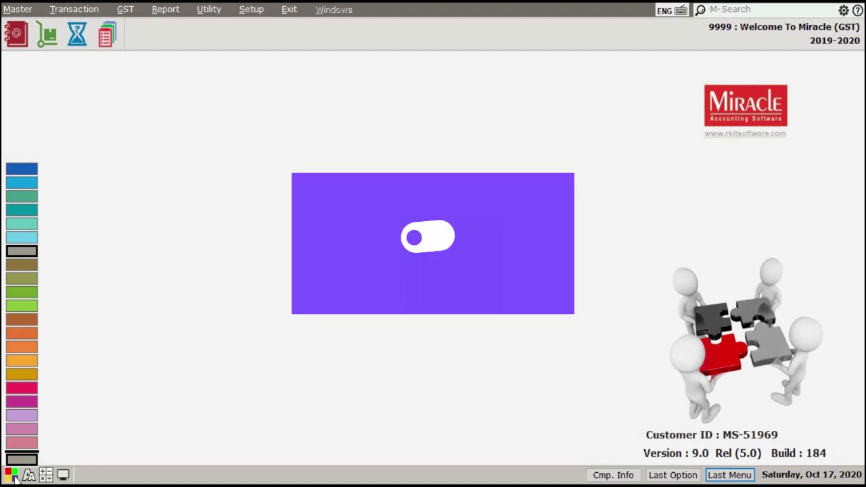
left_click(12, 475)
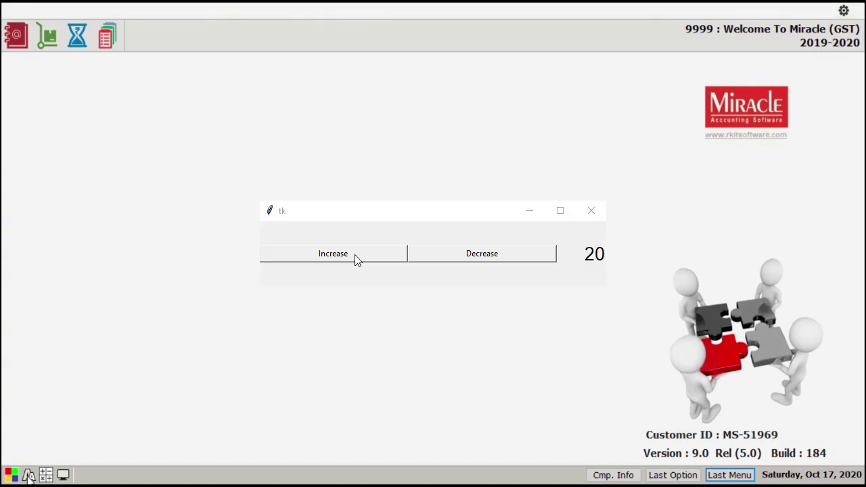
left_click(355, 255)
left_click(354, 255)
left_click(354, 254)
left_click(355, 254)
left_click(355, 254)
Step: Open the built-in calculator and close it again
left_click(46, 475)
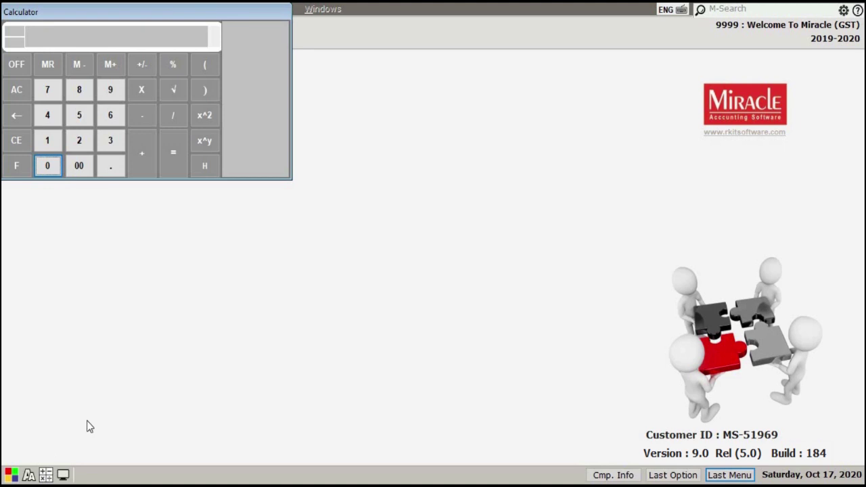
key("Escape")
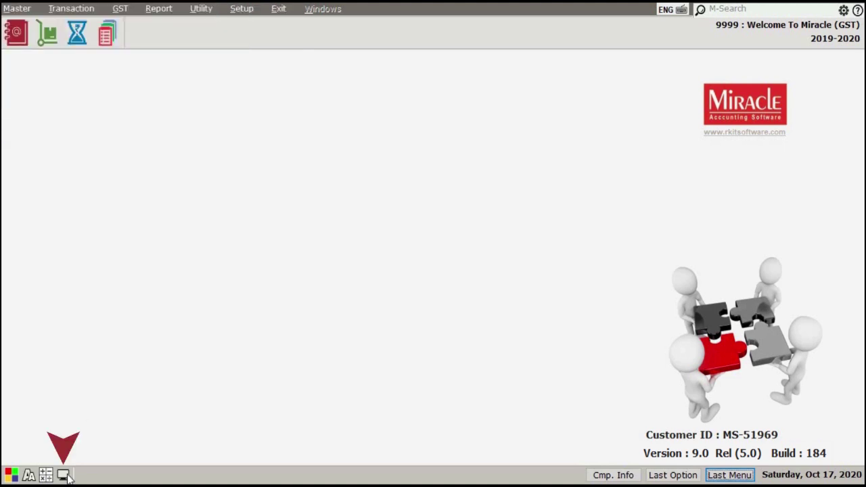